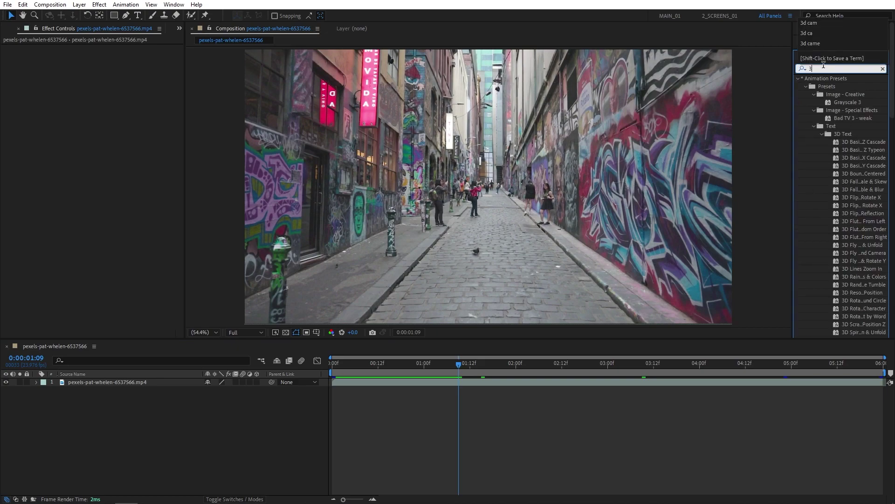
# Apply the 3D Camera Tracker effect to the alley footage and create a solid and camera from a track point on the right-hand graffiti wall.
pyautogui.click(836, 86)
pyautogui.moveTo(836, 86); pyautogui.dragTo(126, 383)
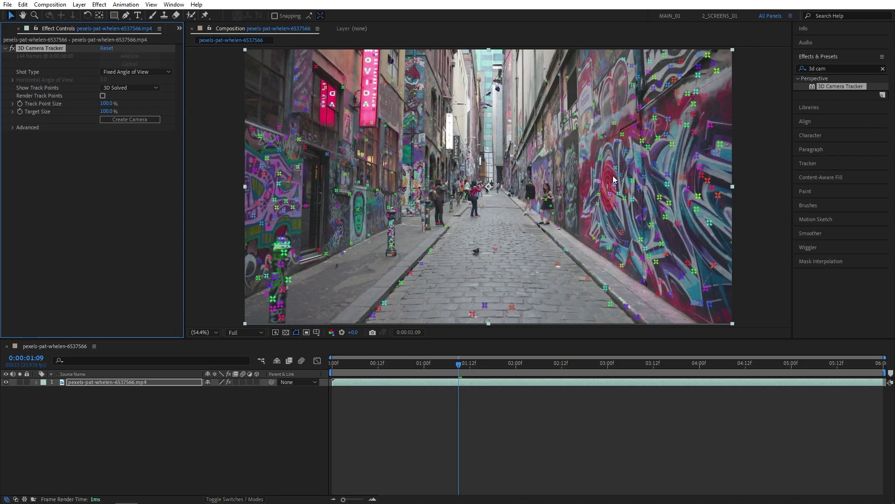
pyautogui.moveTo(440, 363)
pyautogui.mouseDown()
pyautogui.moveTo(392, 363)
pyautogui.moveTo(443, 363)
pyautogui.mouseUp()
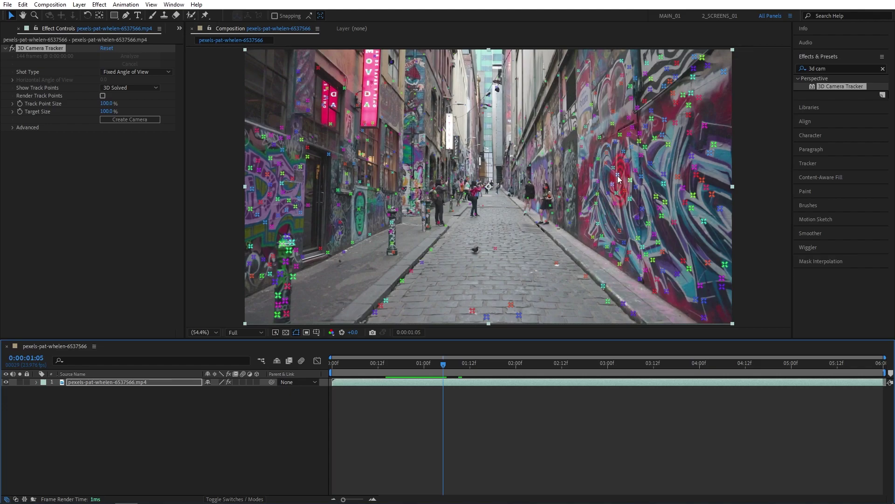
pyautogui.rightClick(613, 221)
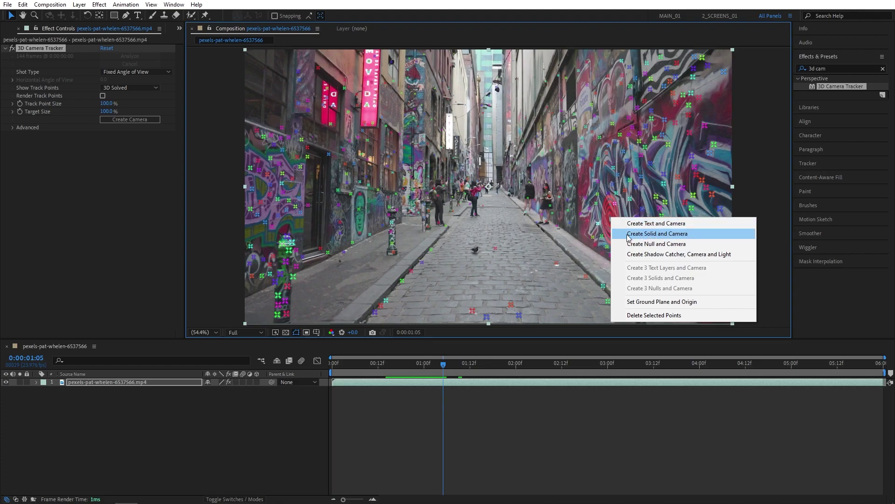
pyautogui.click(695, 234)
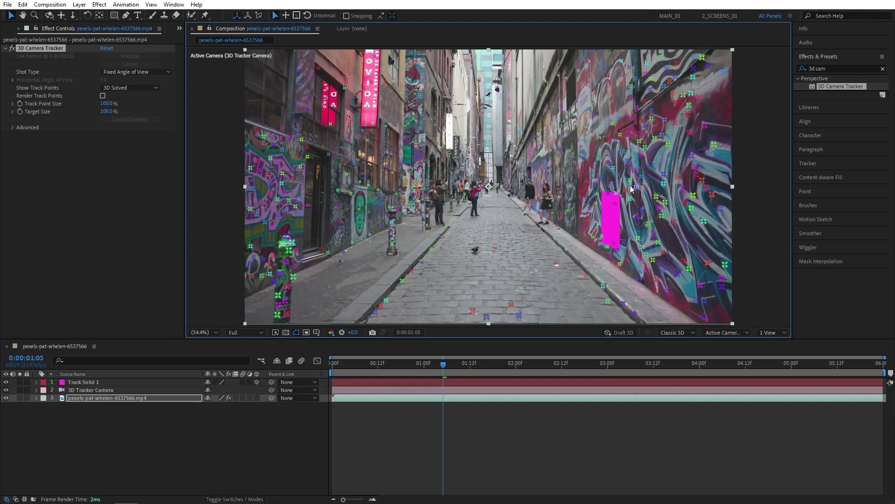
# Pre-compose Track Solid 1 into a new composition named 1, leaving all attributes in the main composition.
pyautogui.moveTo(443, 363); pyautogui.dragTo(589, 372)
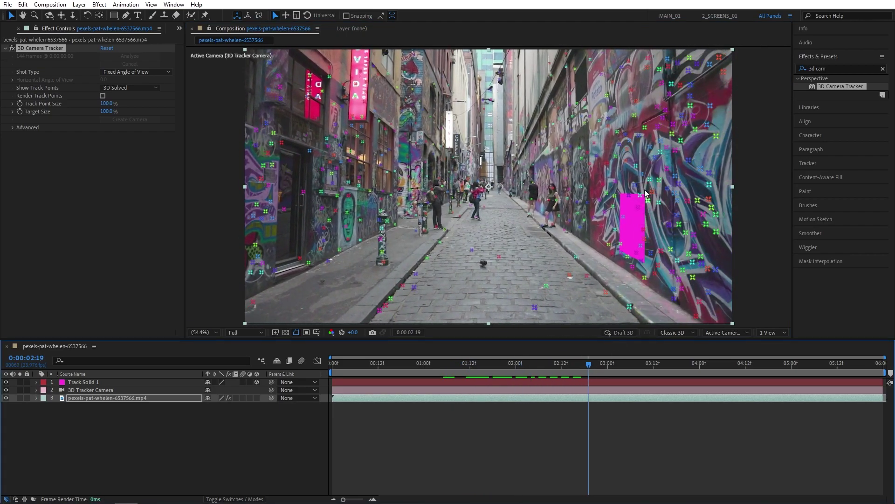
pyautogui.click(572, 364)
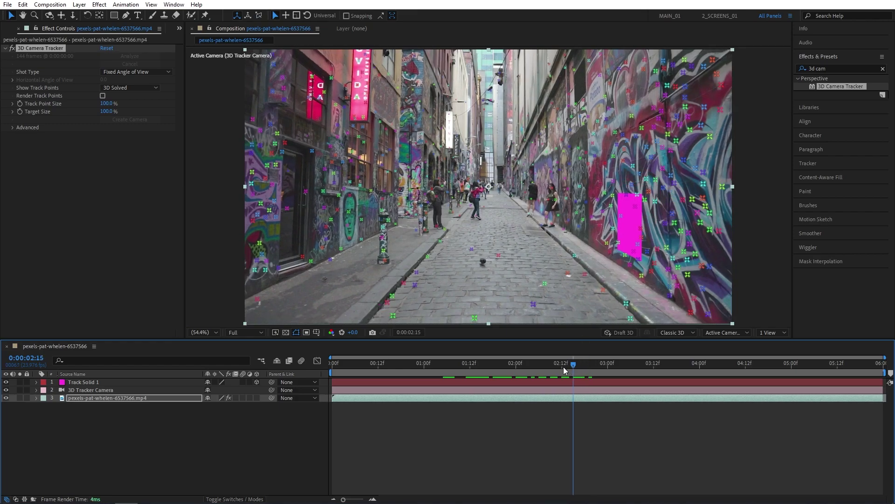
pyautogui.click(426, 366)
pyautogui.click(509, 367)
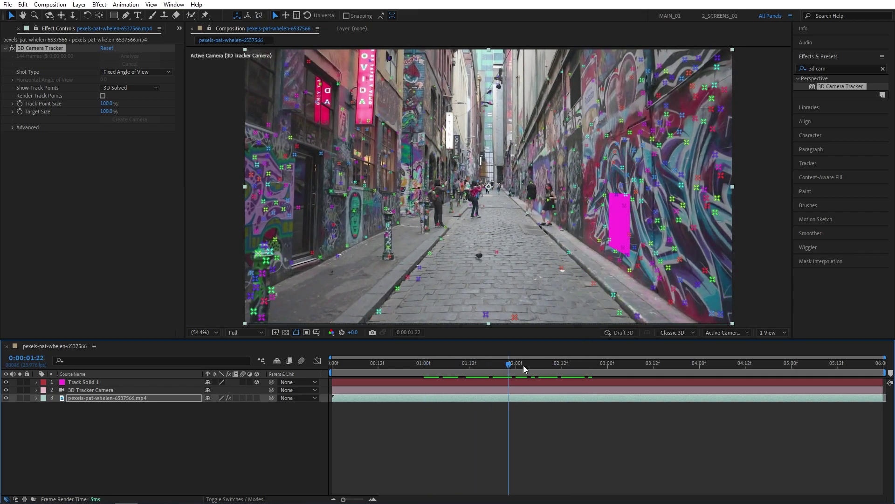
pyautogui.rightClick(88, 382)
pyautogui.click(113, 332)
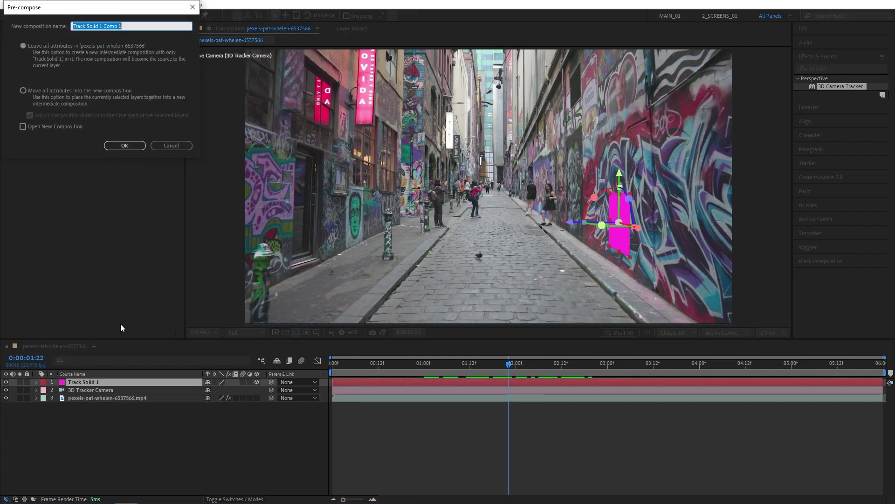
pyautogui.write('1')
pyautogui.click(24, 46)
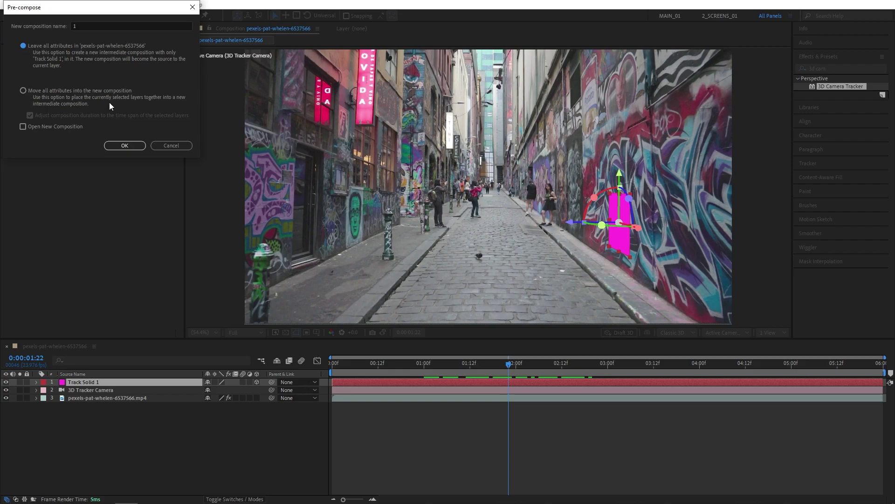
pyautogui.click(125, 146)
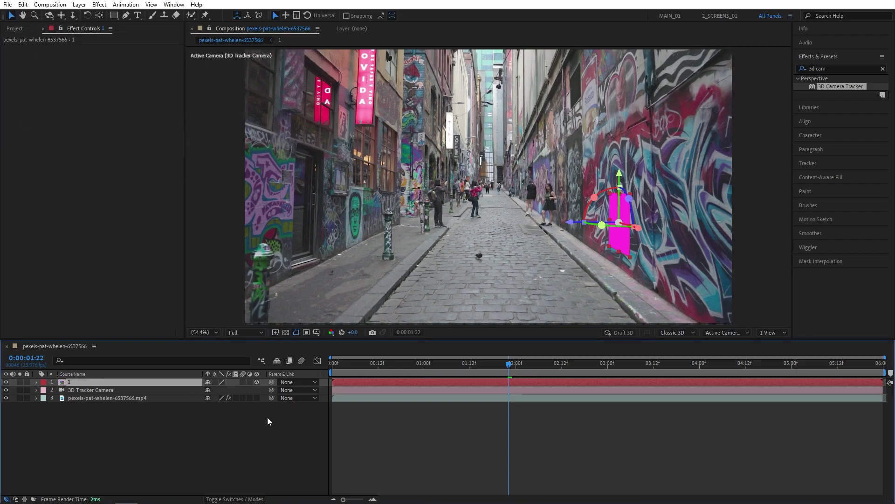
pyautogui.click(279, 410)
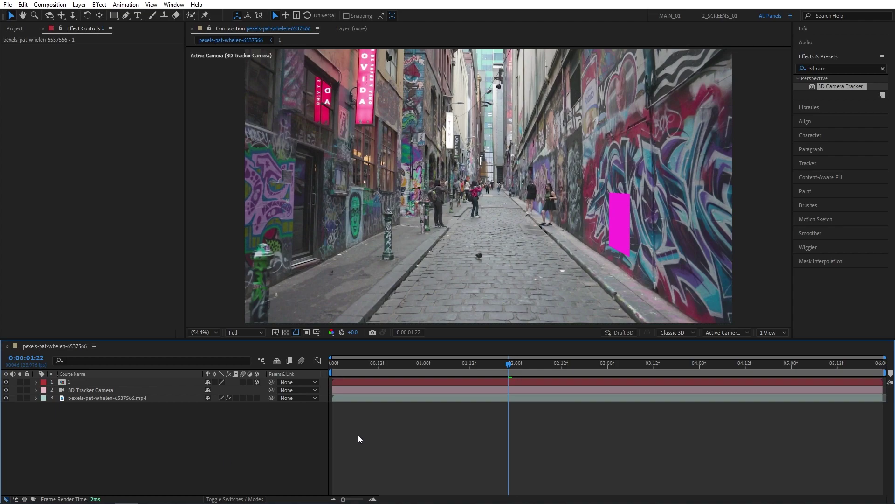
# Open composition 1 and set its width to 1920 px.
pyautogui.doubleClick(77, 382)
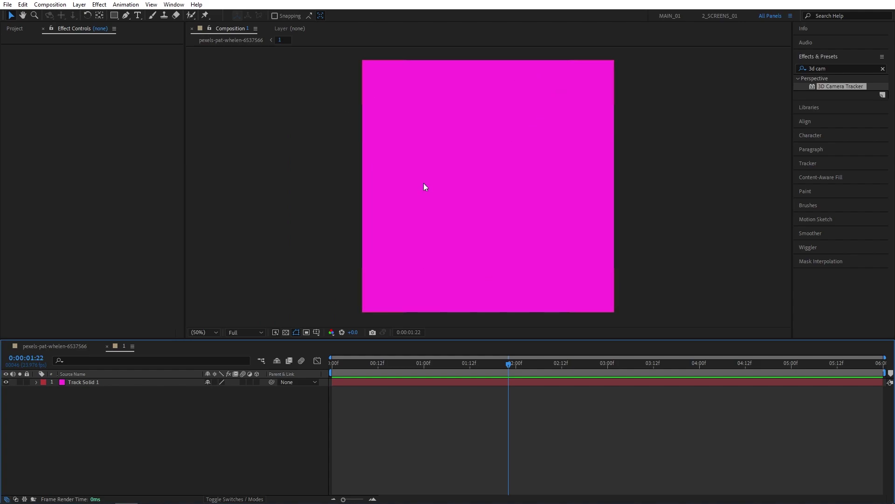
pyautogui.click(50, 5)
pyautogui.click(70, 28)
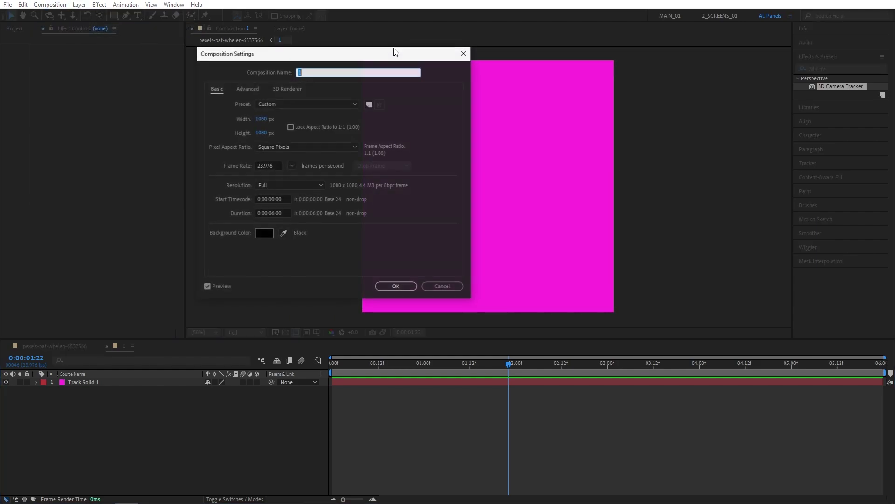
pyautogui.click(266, 119)
pyautogui.write('1920')
pyautogui.click(396, 286)
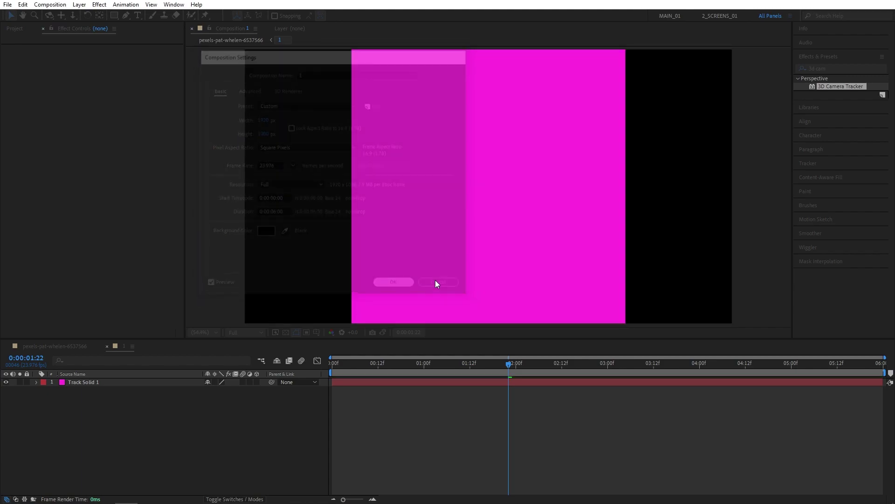
# Replace Track Solid 1 in composition 1 with the TUT_SOCIAL_MEDIA_LOWER_THIRD_01_EXAMPLE_01_MOV composition.
pyautogui.click(82, 383)
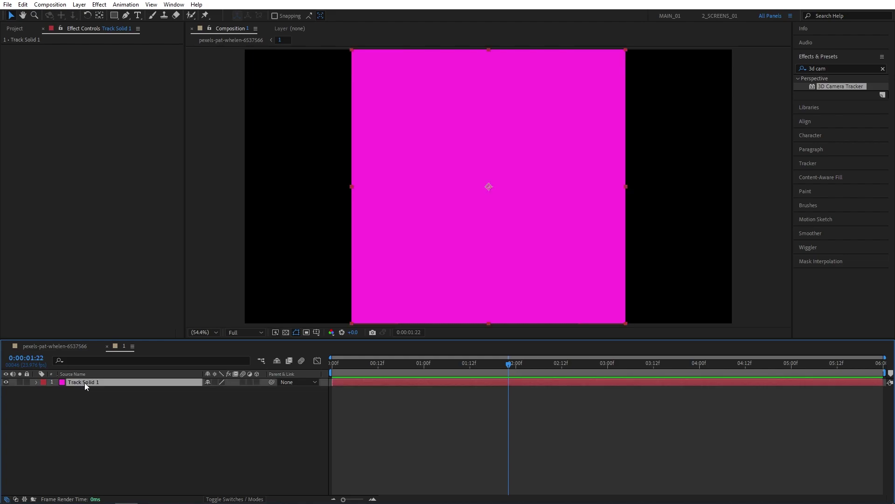
pyautogui.press('Delete')
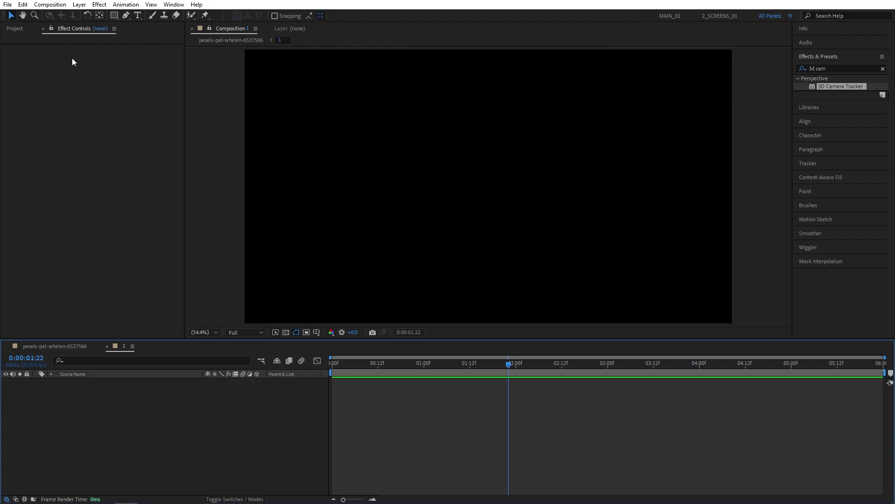
pyautogui.click(27, 30)
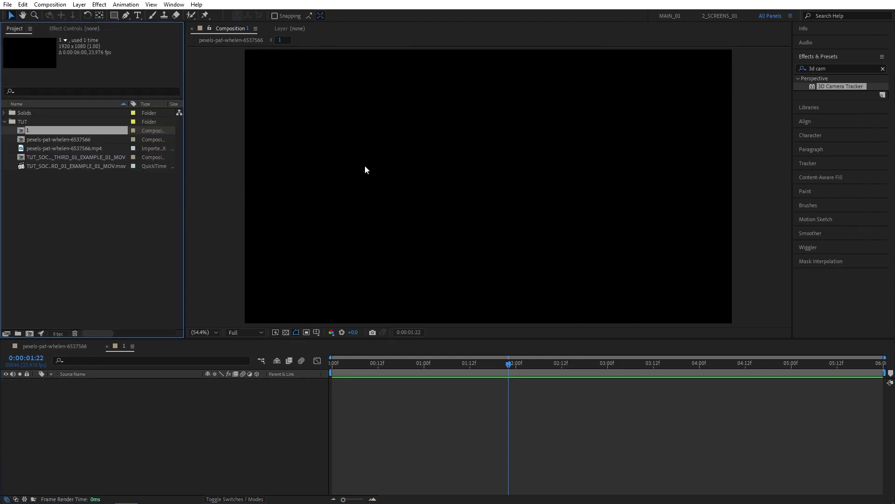
pyautogui.click(108, 214)
pyautogui.moveTo(37, 157); pyautogui.dragTo(99, 419)
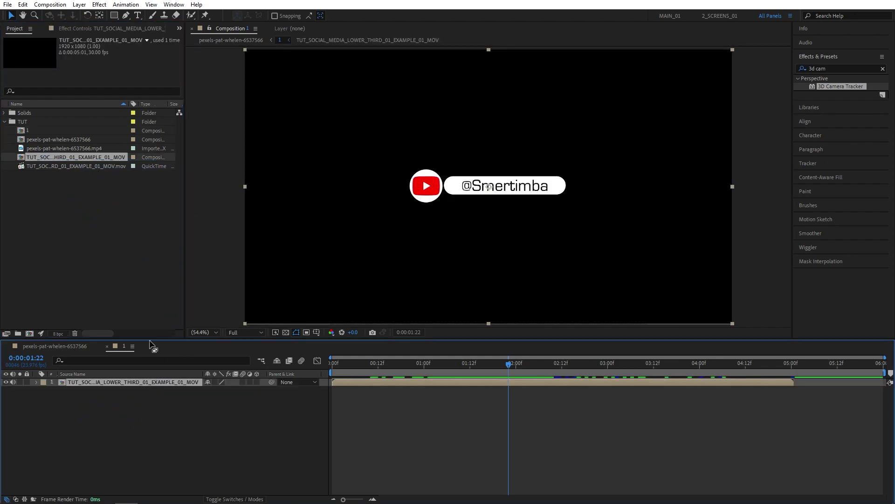
pyautogui.click(104, 255)
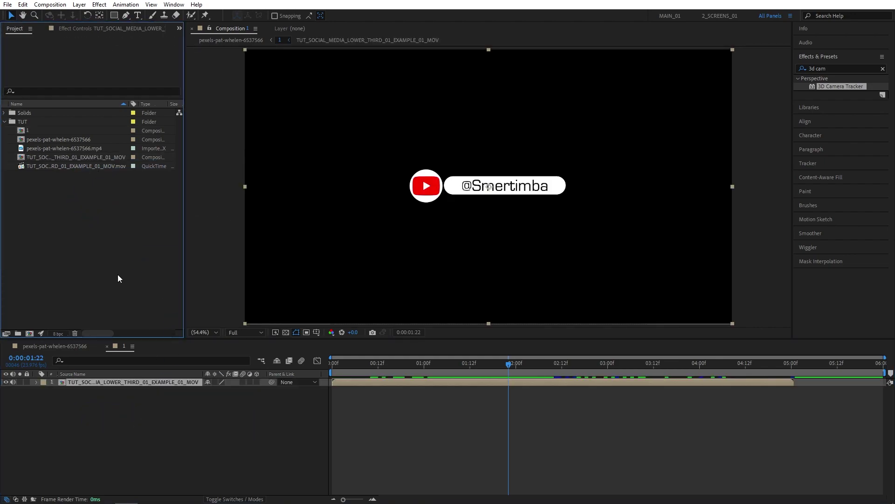
# Return to the pexels-pat-whelen-6537566 composition, scale layer 1 to 400%, and preview it against the moving footage.
pyautogui.click(44, 346)
pyautogui.press('space')
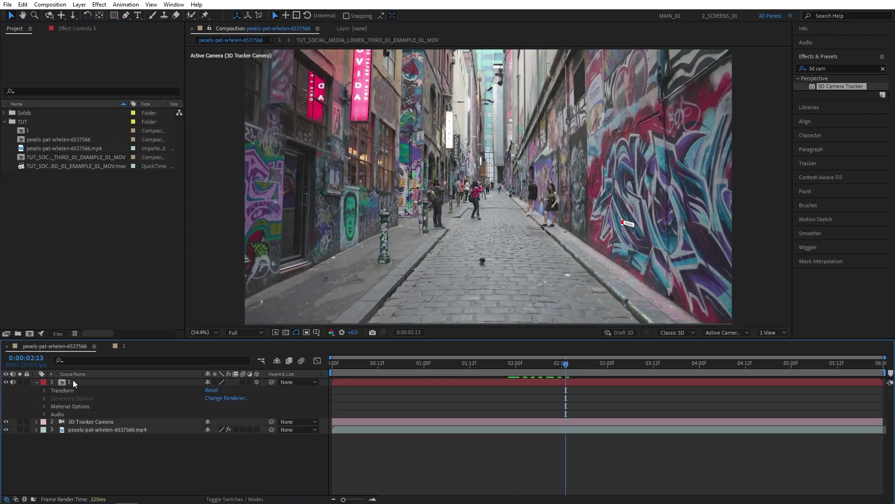
pyautogui.click(72, 382)
pyautogui.press('s')
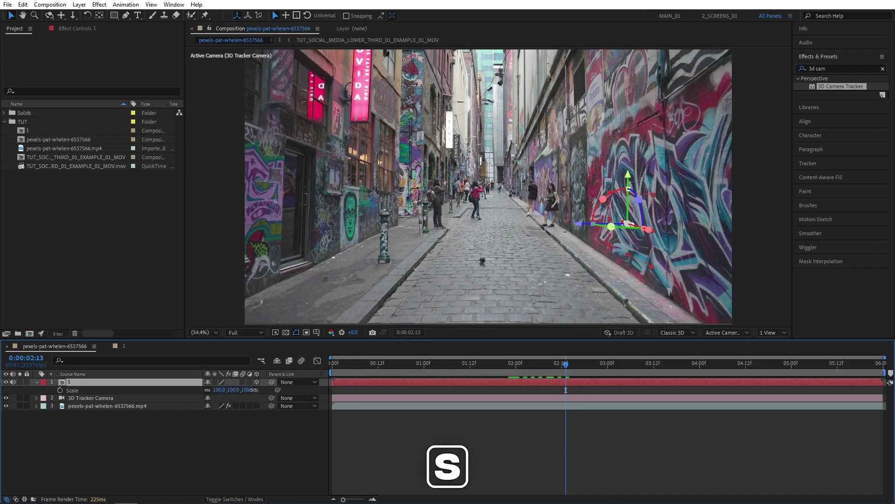
pyautogui.click(249, 389)
pyautogui.write('400')
pyautogui.press('Return')
pyautogui.click(323, 429)
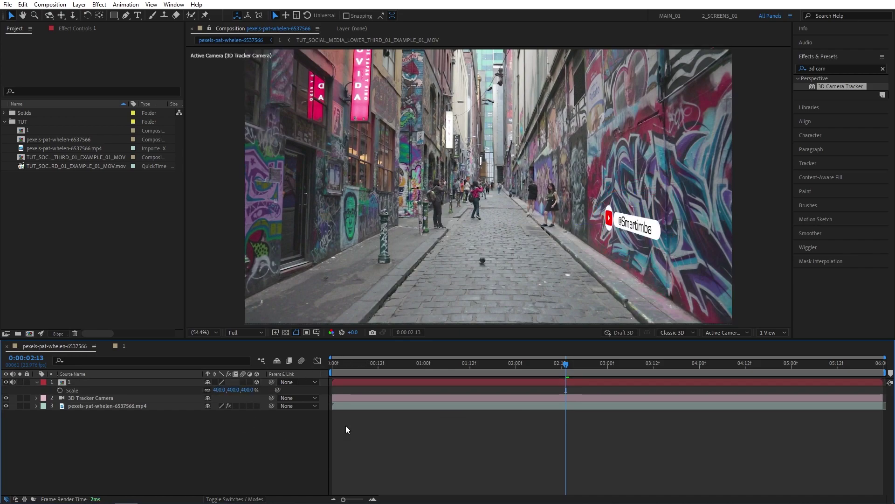
pyautogui.moveTo(464, 368); pyautogui.dragTo(582, 370)
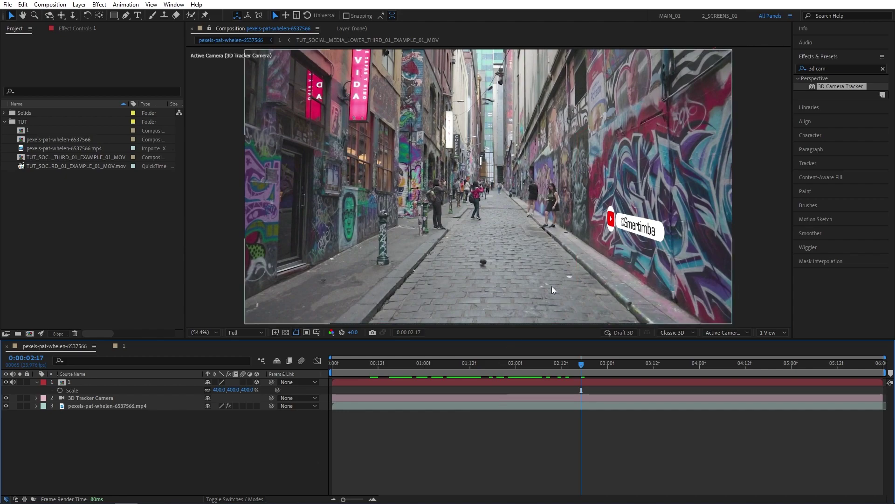
# Show layer 1's rotation properties, try a Y rotation of -2.0°, and undo the change.
pyautogui.click(75, 382)
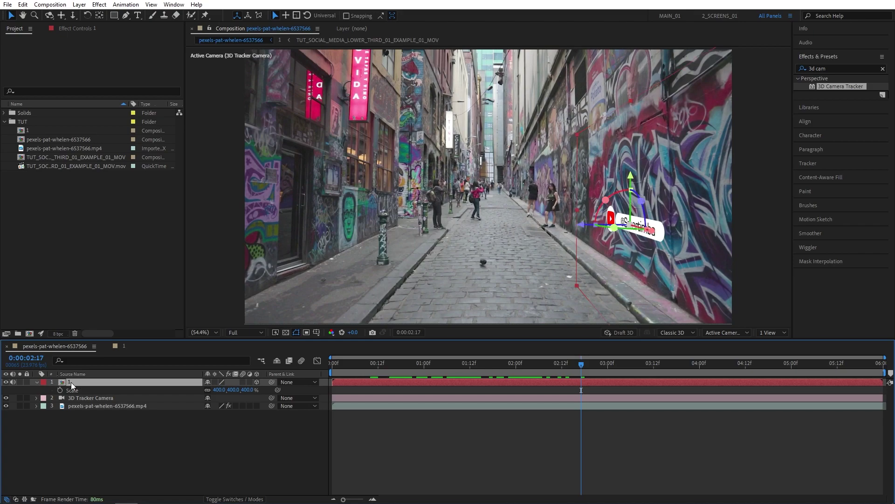
pyautogui.press('r')
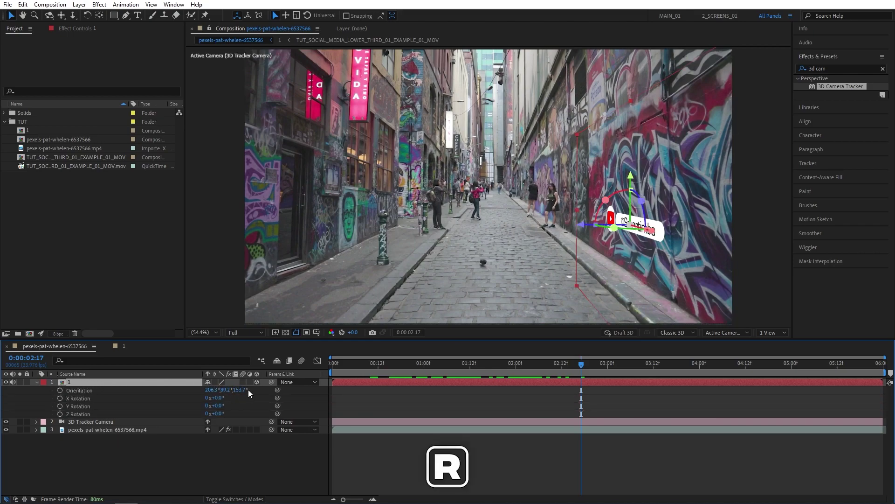
pyautogui.moveTo(211, 390)
pyautogui.mouseDown()
pyautogui.moveTo(233, 391)
pyautogui.moveTo(211, 391)
pyautogui.mouseUp()
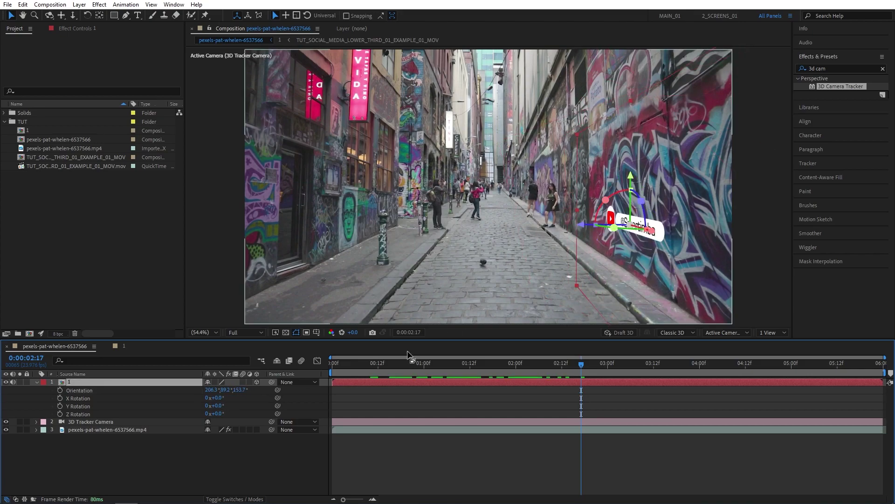
pyautogui.click(200, 472)
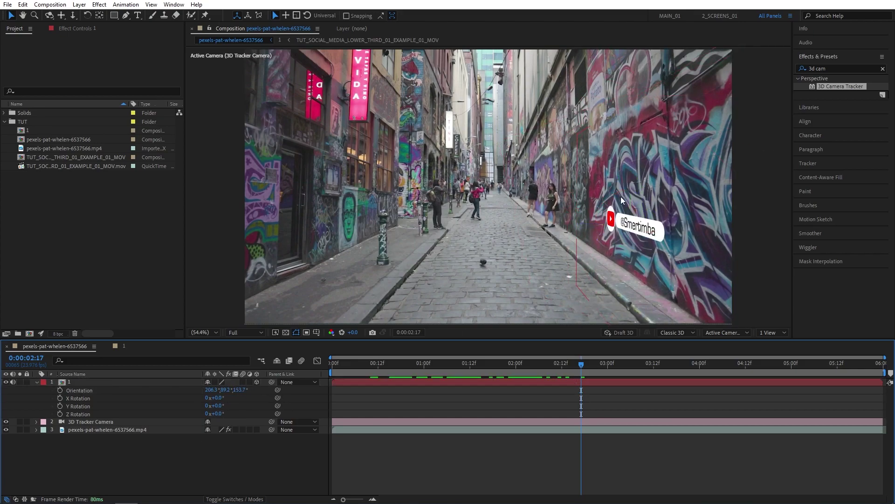
pyautogui.moveTo(215, 406); pyautogui.dragTo(214, 402)
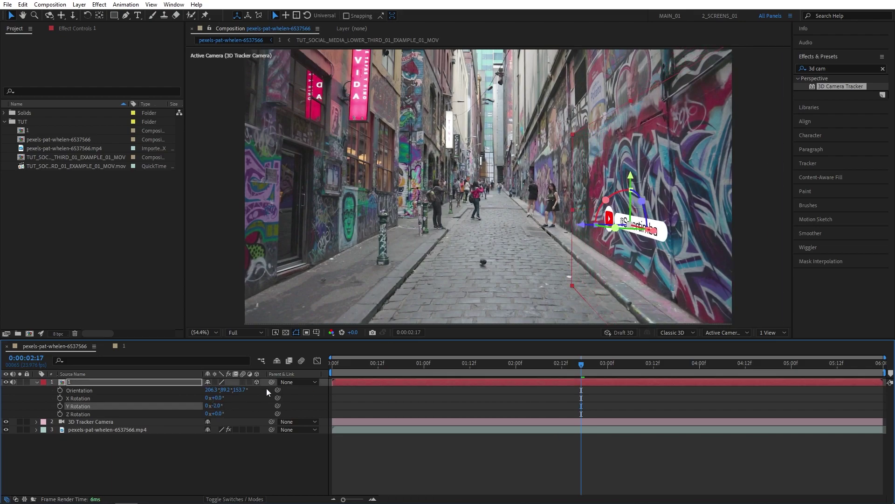
pyautogui.hotkey('ctrl', 'z')
pyautogui.hotkey('ctrl', 'z')
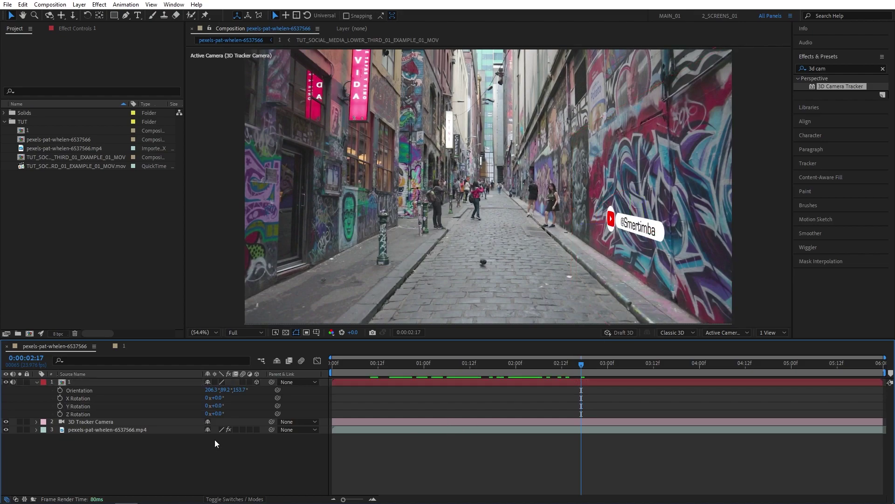
# Find the Drop Shadow effect and apply it to layer 1 with the current time at 0:00:02:00.
pyautogui.moveTo(537, 364); pyautogui.dragTo(547, 364)
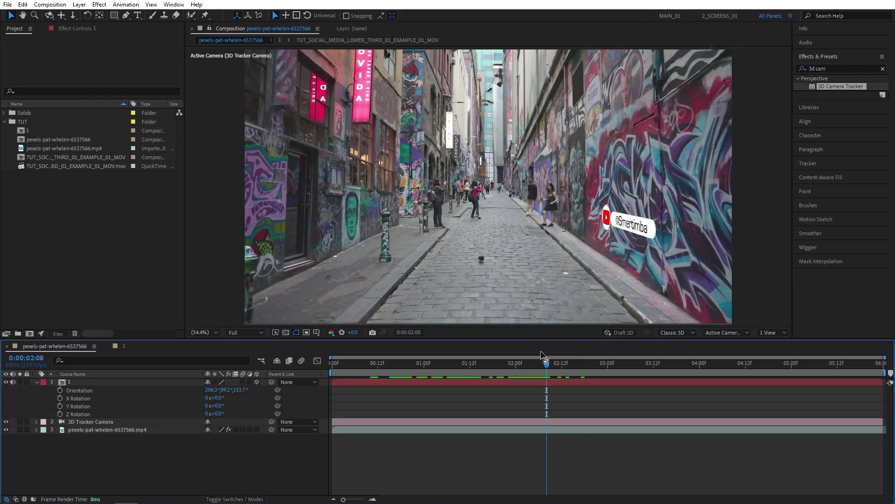
pyautogui.moveTo(543, 368); pyautogui.dragTo(518, 373)
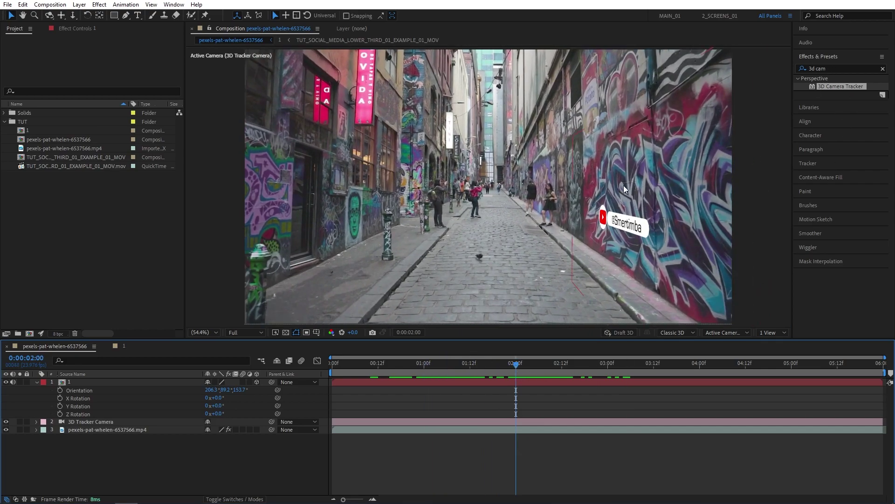
pyautogui.click(832, 68)
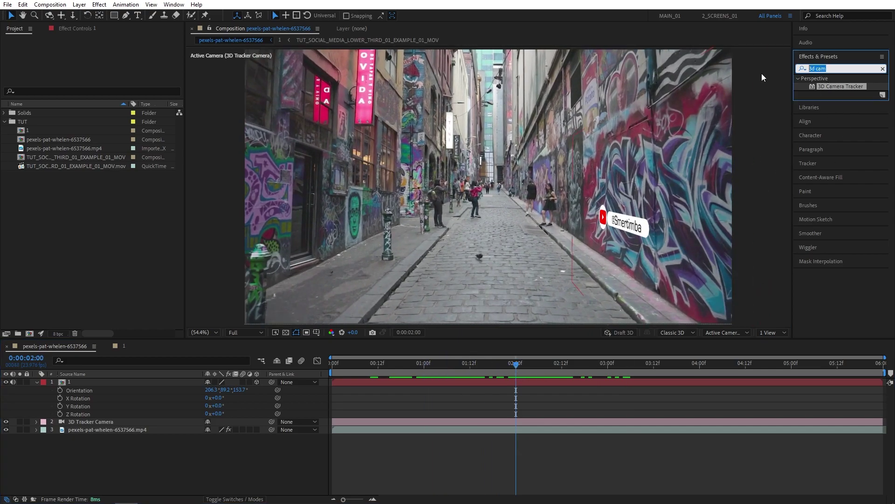
pyautogui.write('drop sha')
pyautogui.moveTo(832, 86); pyautogui.dragTo(83, 383)
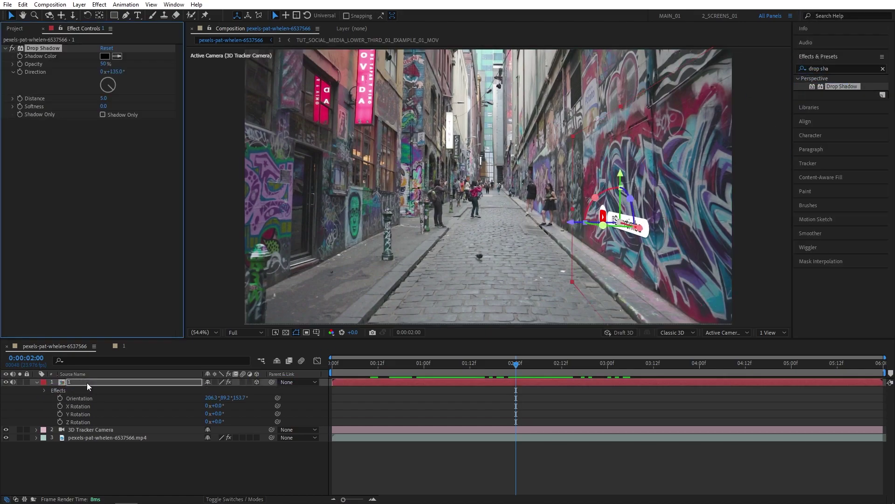
# Set the Drop Shadow's opacity to 100%, distance to 25 and softness to 50.
pyautogui.moveTo(104, 65); pyautogui.dragTo(135, 65)
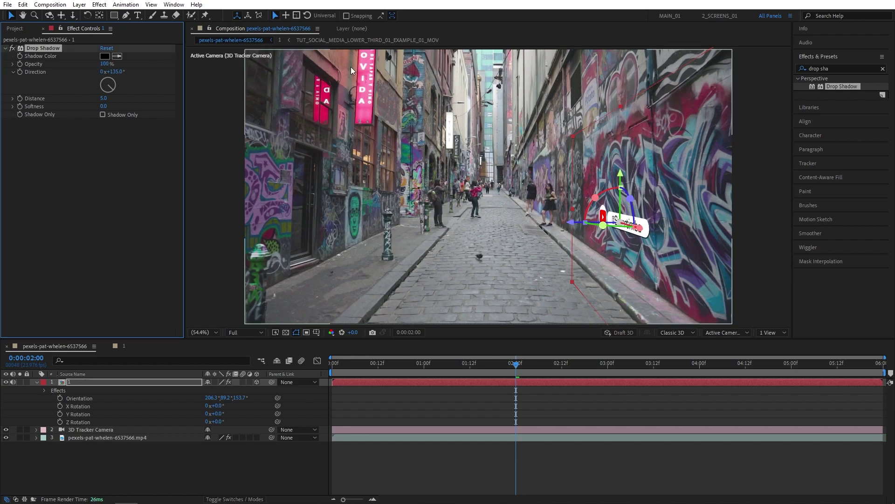
pyautogui.moveTo(104, 99)
pyautogui.mouseDown()
pyautogui.moveTo(116, 105)
pyautogui.moveTo(99, 108)
pyautogui.mouseUp()
pyautogui.click(103, 136)
pyautogui.click(110, 213)
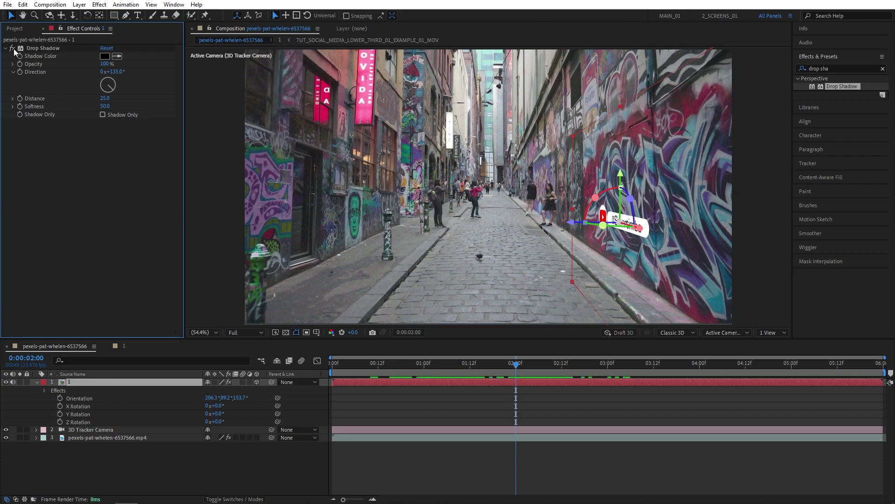
# At 0:00:01:01, display the alley footage's 3D Camera Tracker points and create a solid on the doorway in the left wall.
pyautogui.click(197, 482)
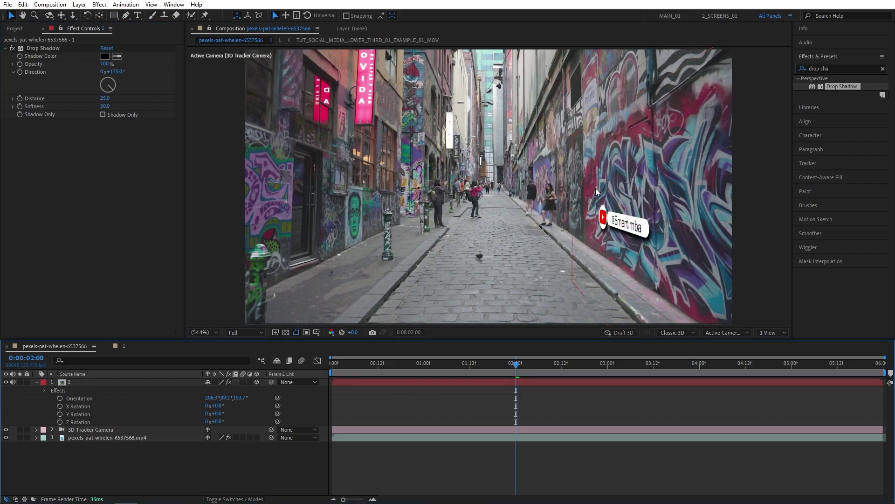
pyautogui.click(428, 369)
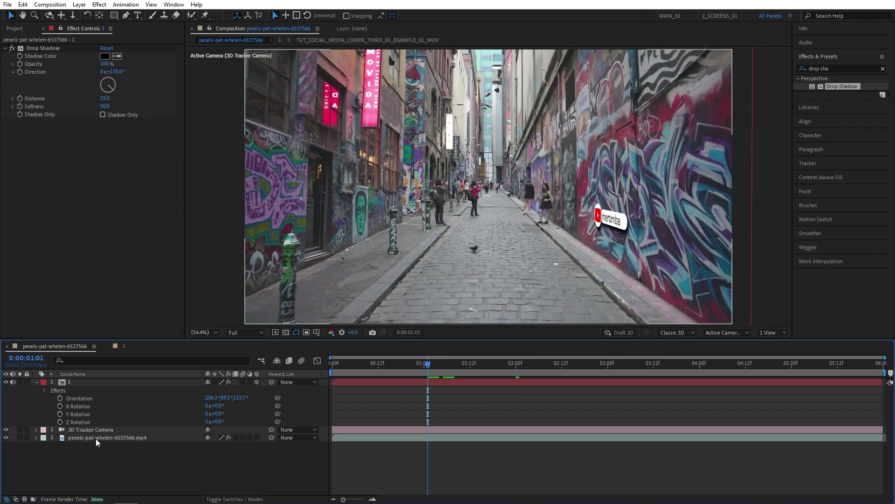
pyautogui.click(80, 438)
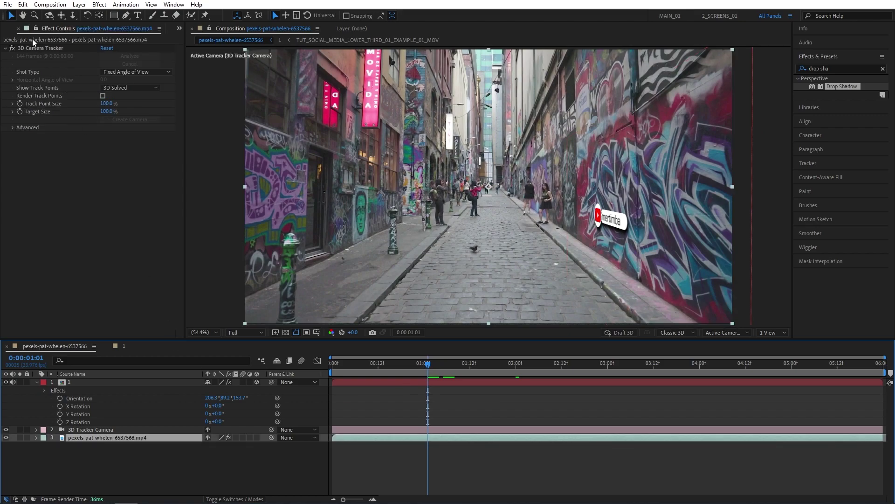
pyautogui.click(51, 49)
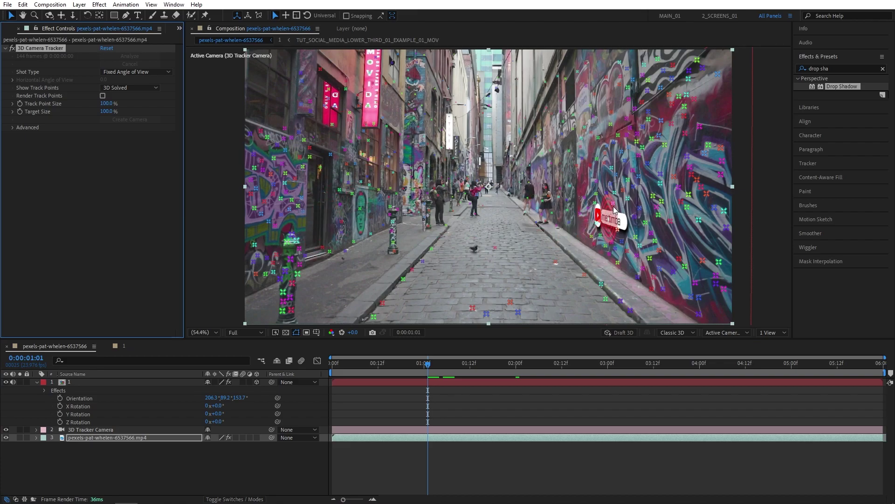
pyautogui.rightClick(319, 212)
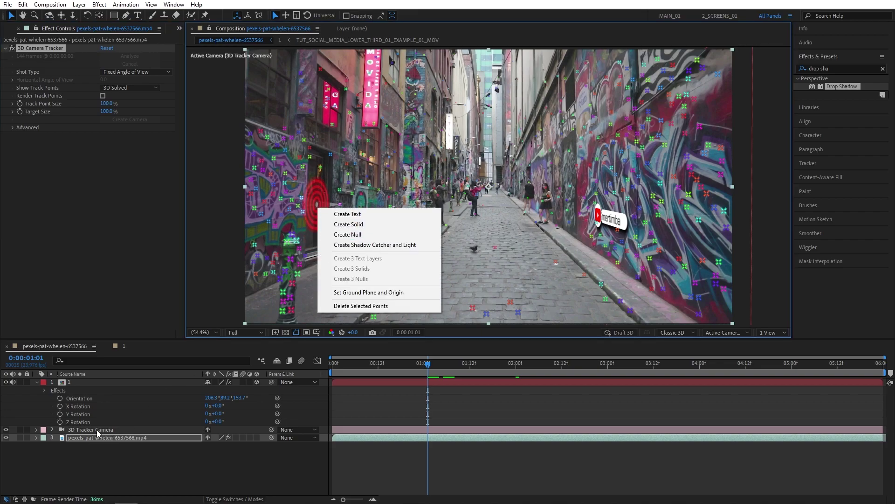
pyautogui.click(369, 225)
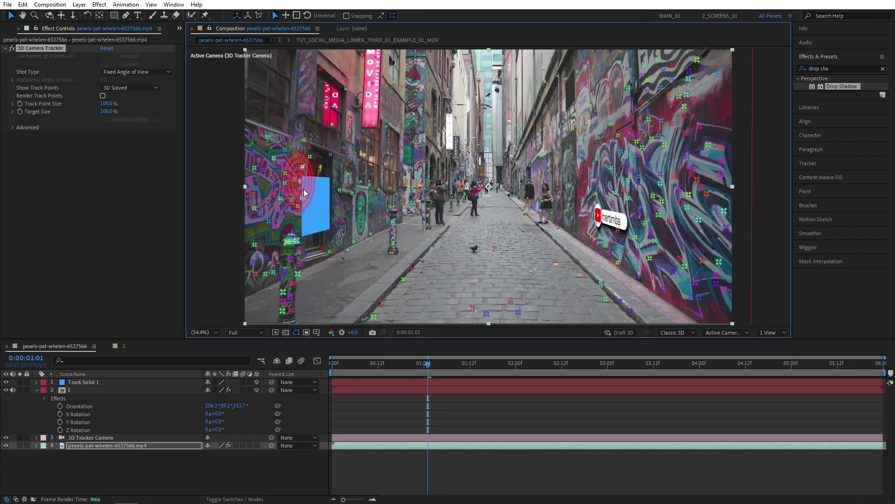
# Pre-compose Track Solid 1 as a composition named 2, leaving all attributes in pexels-pat-whelen-6537566.
pyautogui.click(78, 382)
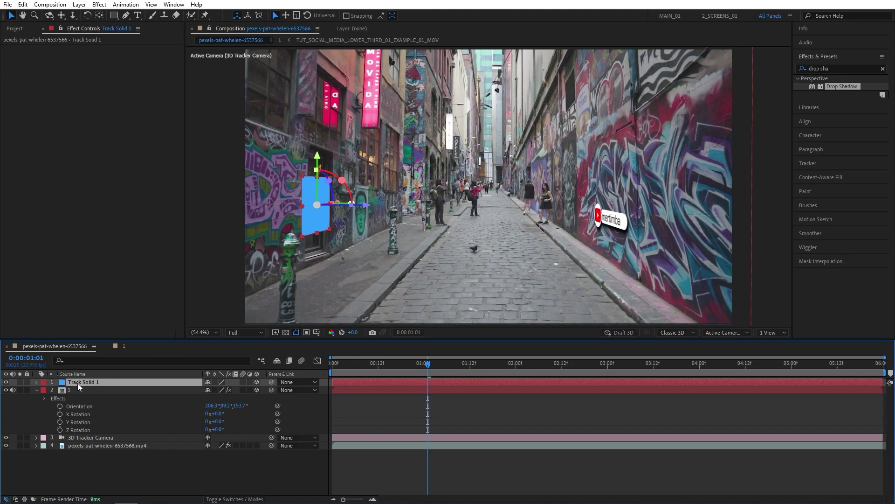
pyautogui.rightClick(80, 383)
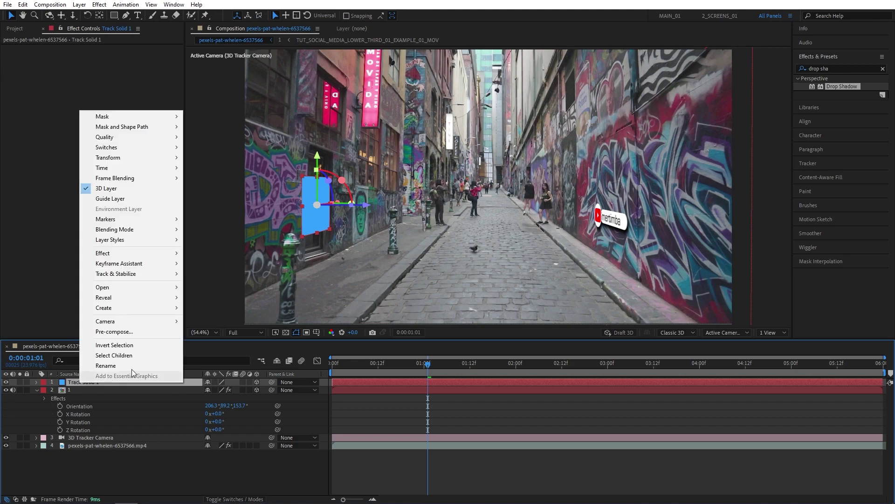
pyautogui.click(124, 331)
pyautogui.write('2')
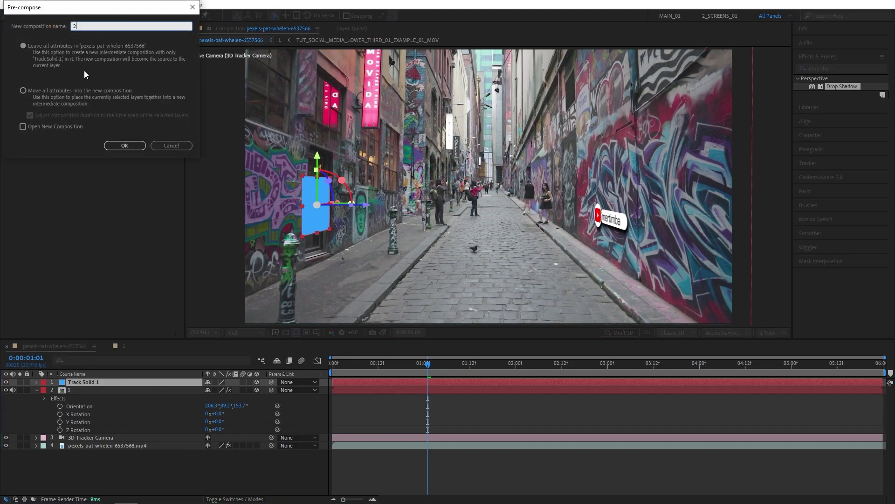
pyautogui.click(31, 45)
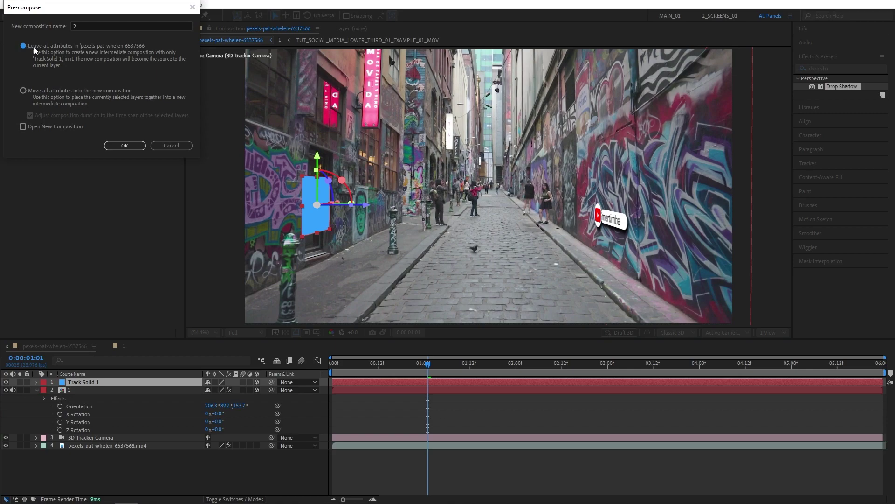
pyautogui.click(139, 145)
# Inspect composition 2, return to pexels-pat-whelen-6537566, and check the tracked blue solid around 0:00:01:07 with nothing selected.
pyautogui.doubleClick(100, 381)
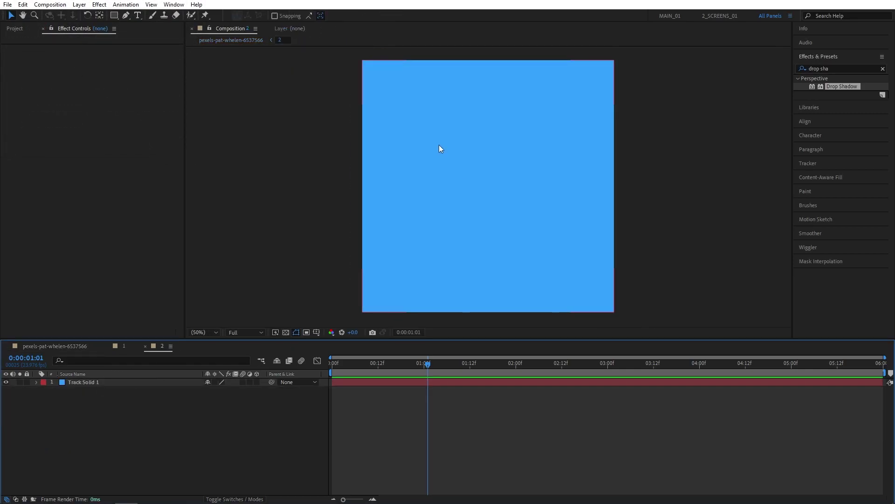
pyautogui.moveTo(396, 360); pyautogui.dragTo(465, 355)
pyautogui.click(82, 348)
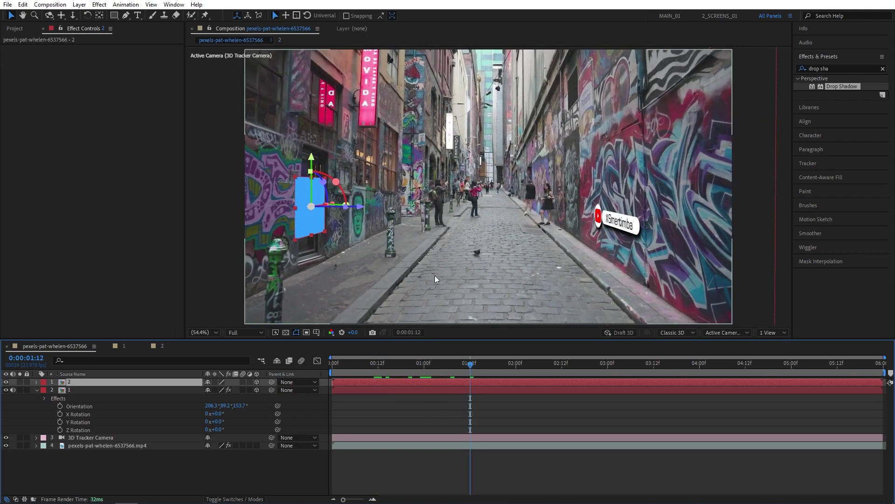
pyautogui.moveTo(408, 364); pyautogui.dragTo(451, 366)
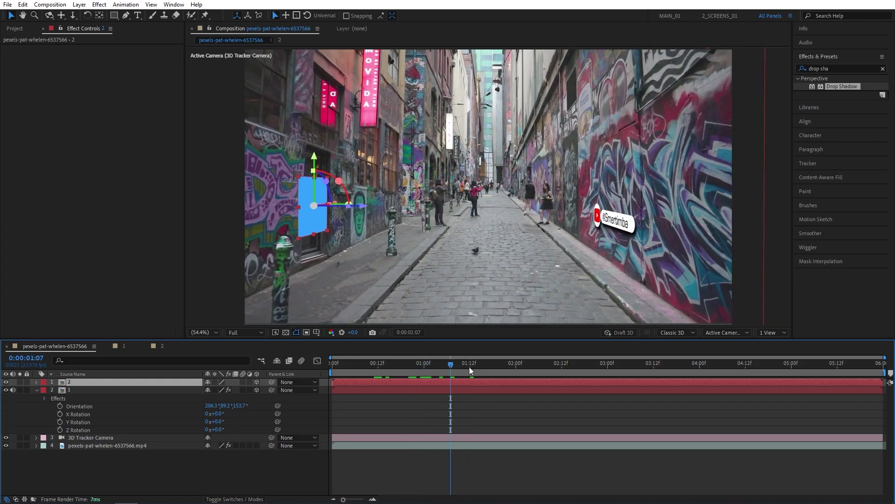
pyautogui.click(304, 478)
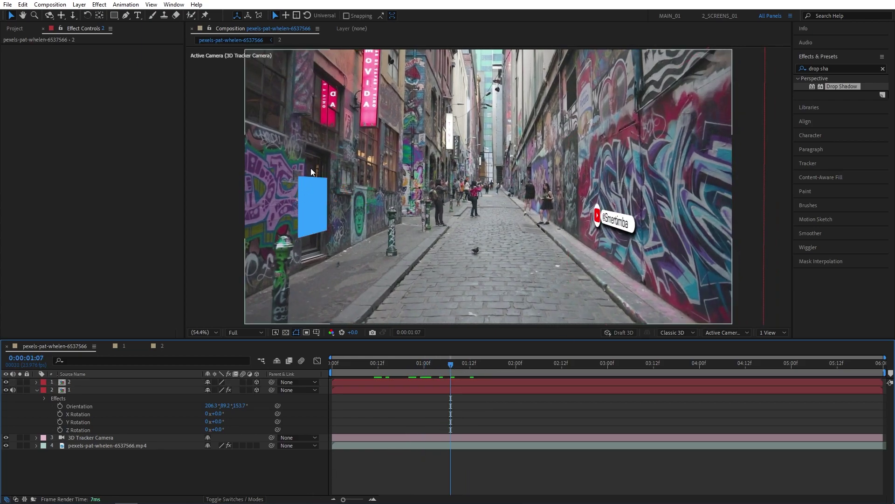
# Try a different Drop Shadow direction on layer 1 and undo the change.
pyautogui.click(94, 390)
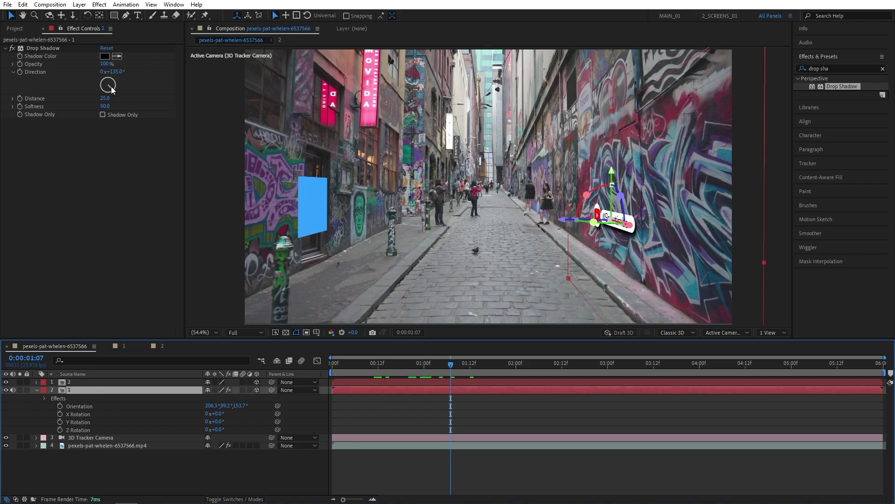
pyautogui.moveTo(110, 85); pyautogui.dragTo(58, 112)
pyautogui.hotkey('ctrl', 'z')
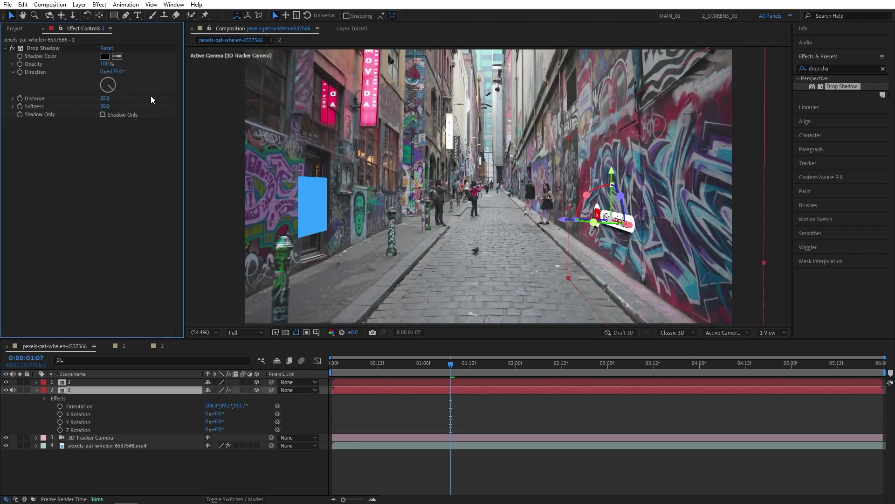
# Deselect the layers and scrub to 0:00:01:17 to examine how the lower third and blue solid follow the walls.
pyautogui.click(339, 411)
pyautogui.click(380, 366)
pyautogui.moveTo(385, 370); pyautogui.dragTo(481, 354)
pyautogui.moveTo(472, 365); pyautogui.dragTo(490, 369)
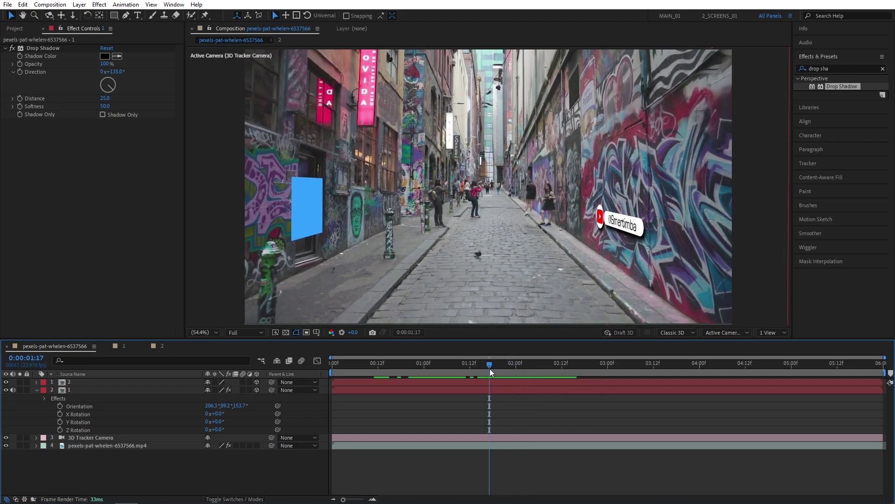